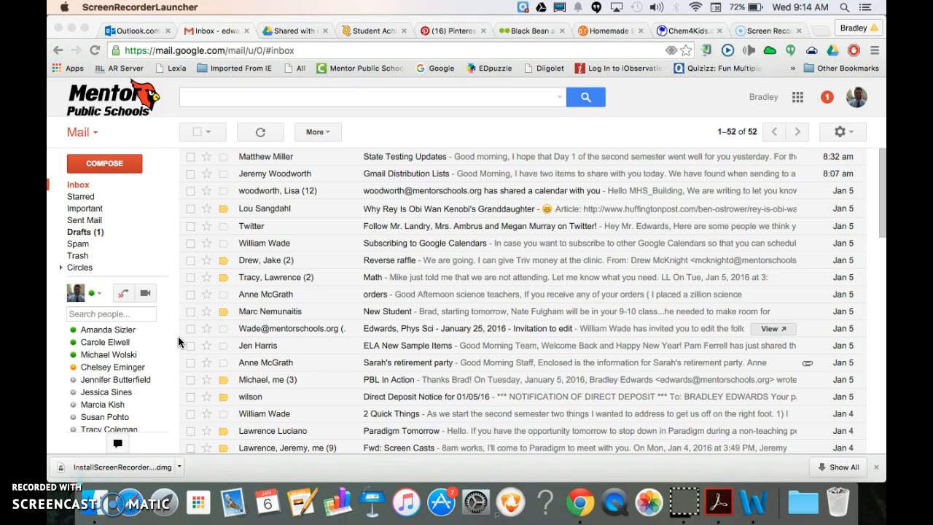
# Step: Start a new email message, open the contact picker for its recipients and select the first staff contact in the list
pyautogui.click(152, 266)
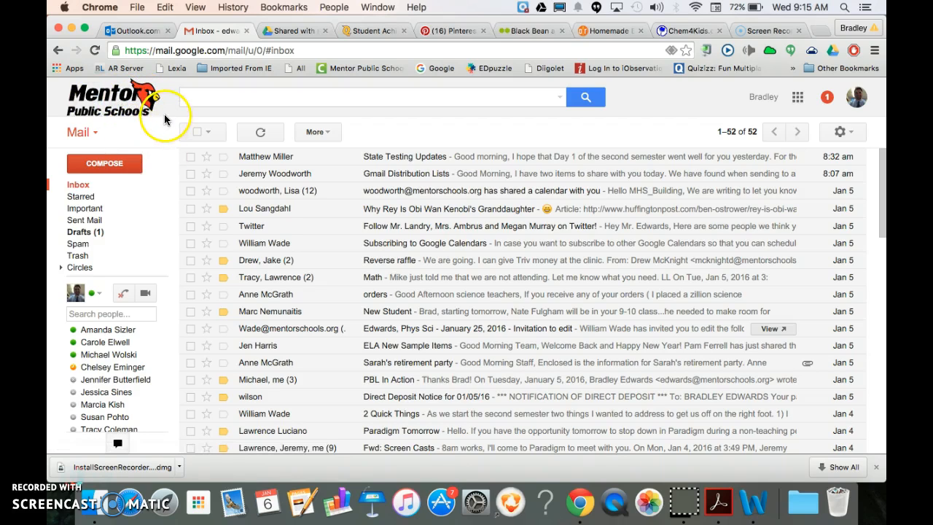
pyautogui.click(111, 165)
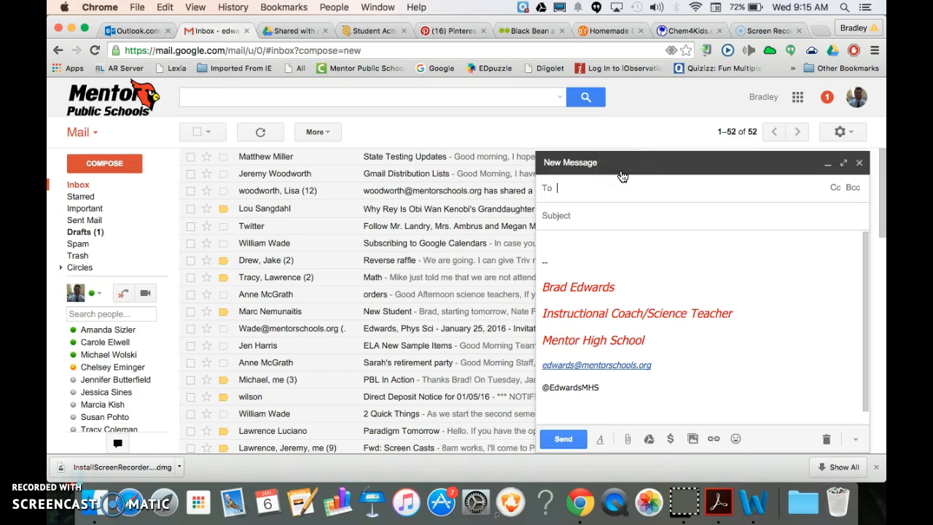
pyautogui.click(548, 192)
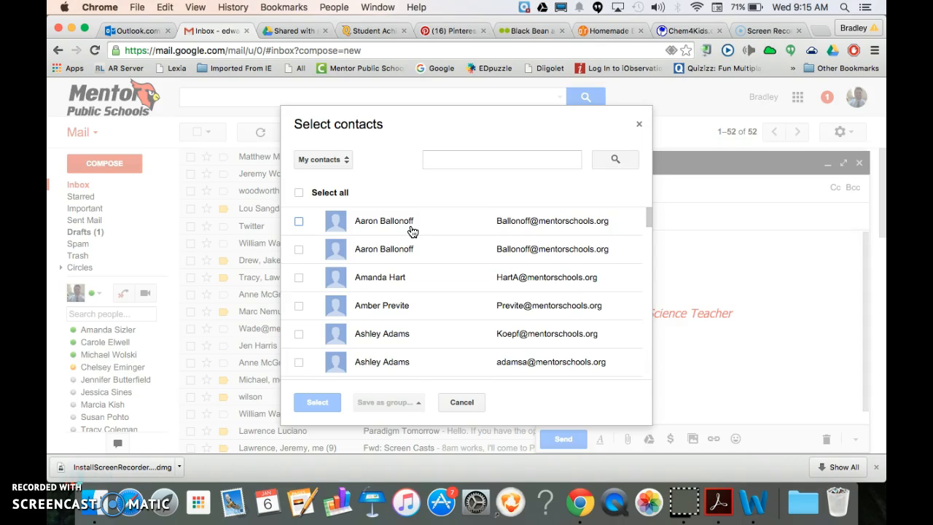
pyautogui.click(299, 221)
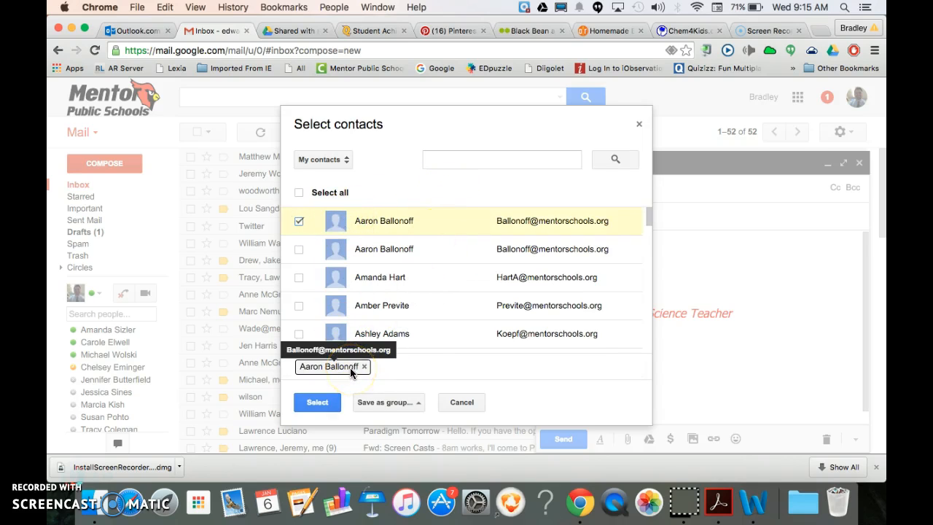
# Step: Search the contacts by a second colleague's surname and add the first matching contact to the selection
pyautogui.click(441, 159)
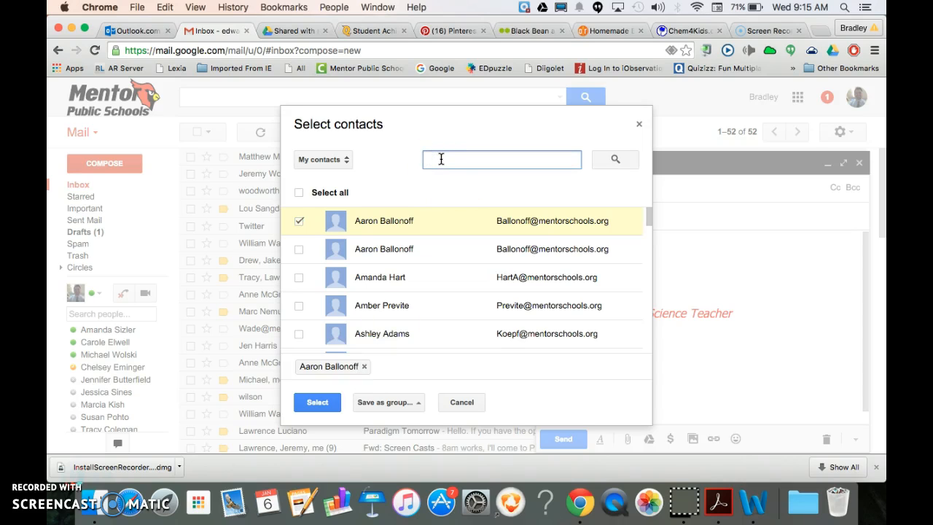
pyautogui.scroll(-5, 461, 296)
pyautogui.scroll(5, 462, 283)
pyautogui.click(443, 160)
pyautogui.write('Arc')
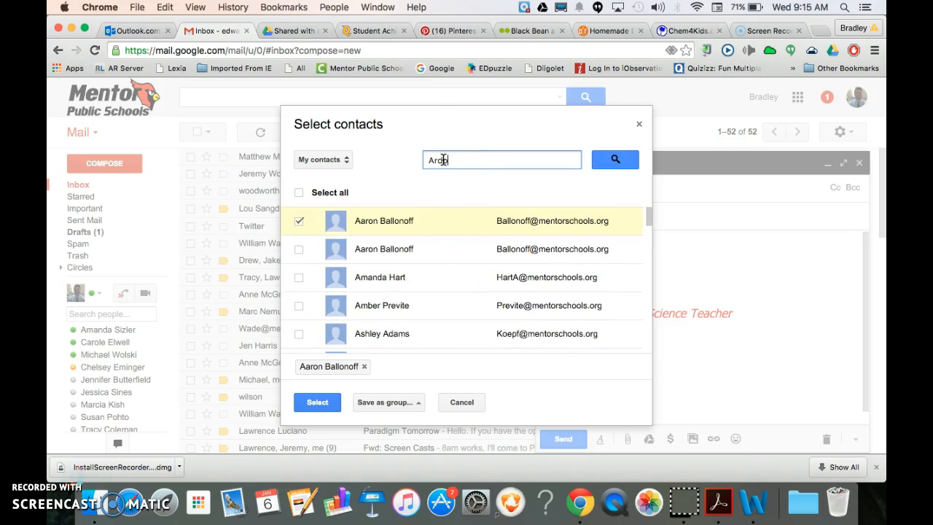
pyautogui.write('o')
pyautogui.press('Return')
pyautogui.click(299, 221)
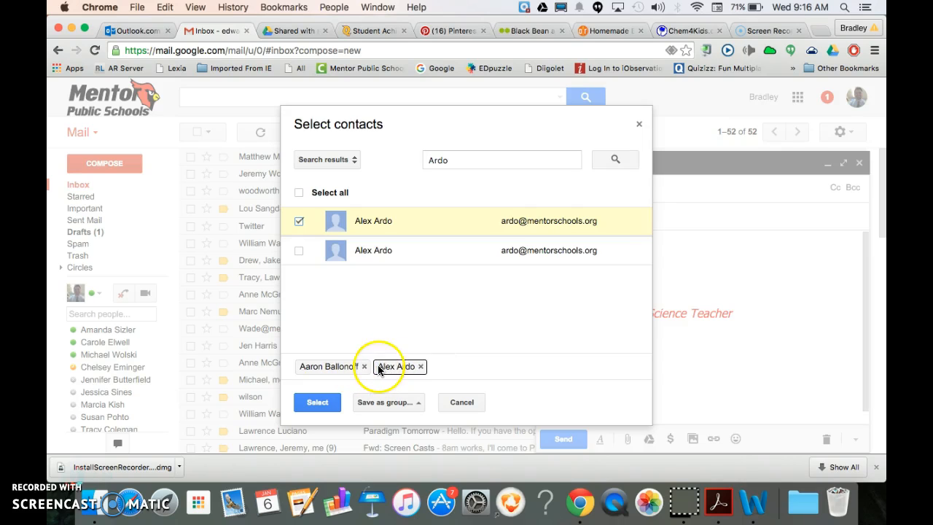
# Step: Find a third and a fourth colleague by surname and add each one's staff contact to the selection
pyautogui.doubleClick(453, 160)
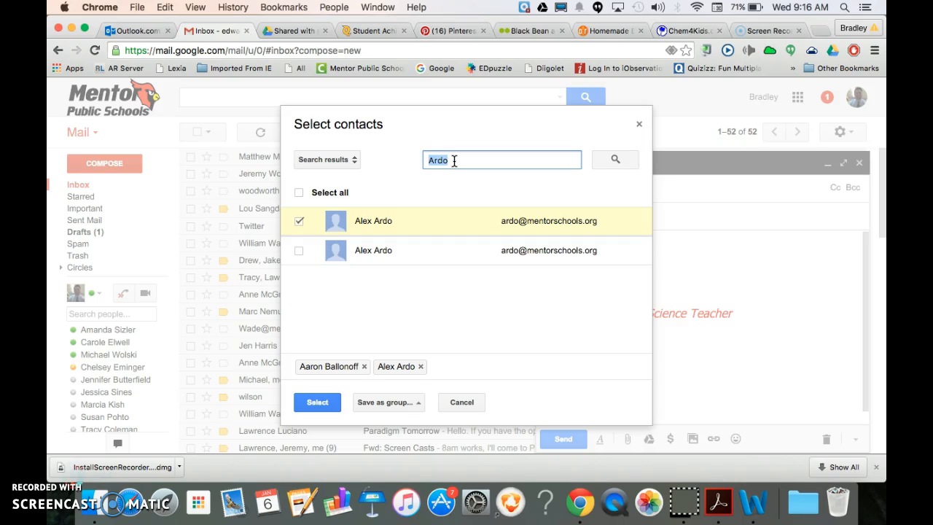
pyautogui.write('litz')
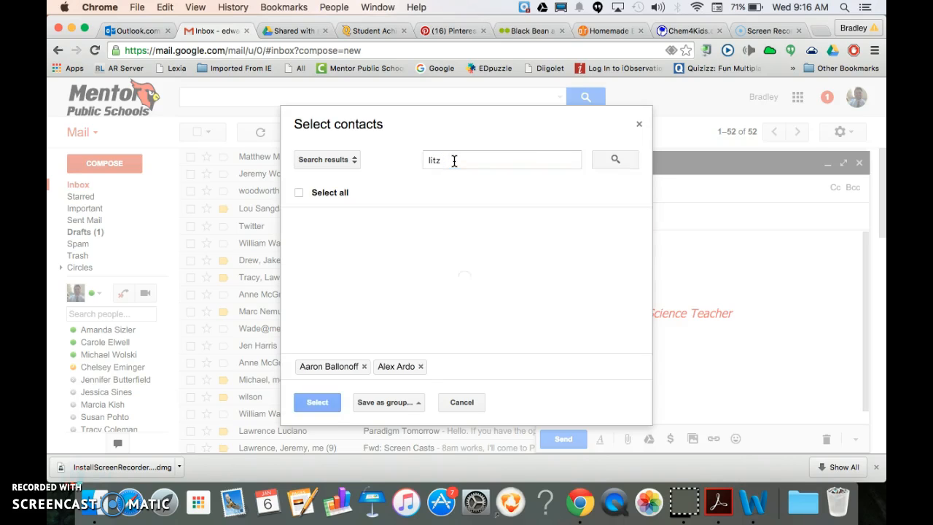
pyautogui.click(298, 220)
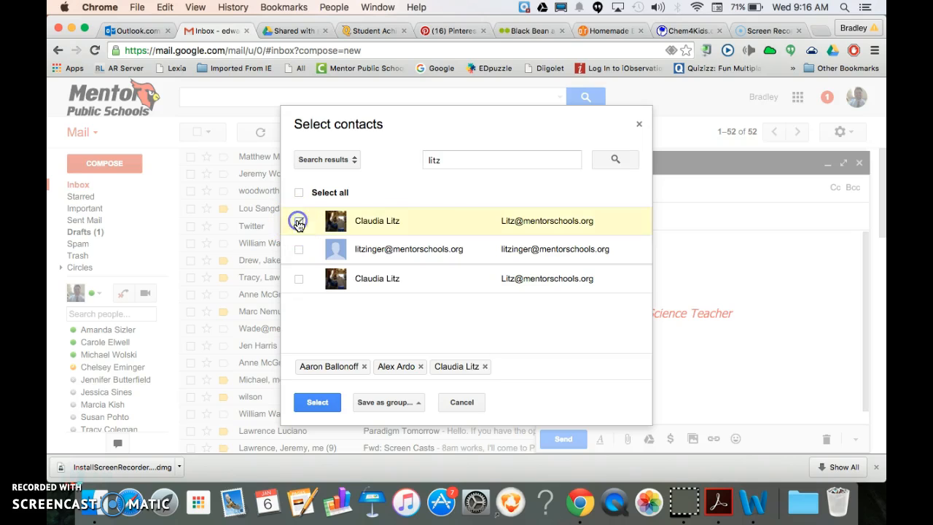
pyautogui.doubleClick(451, 161)
pyautogui.write('butler')
pyautogui.click(455, 160)
pyautogui.press('Return')
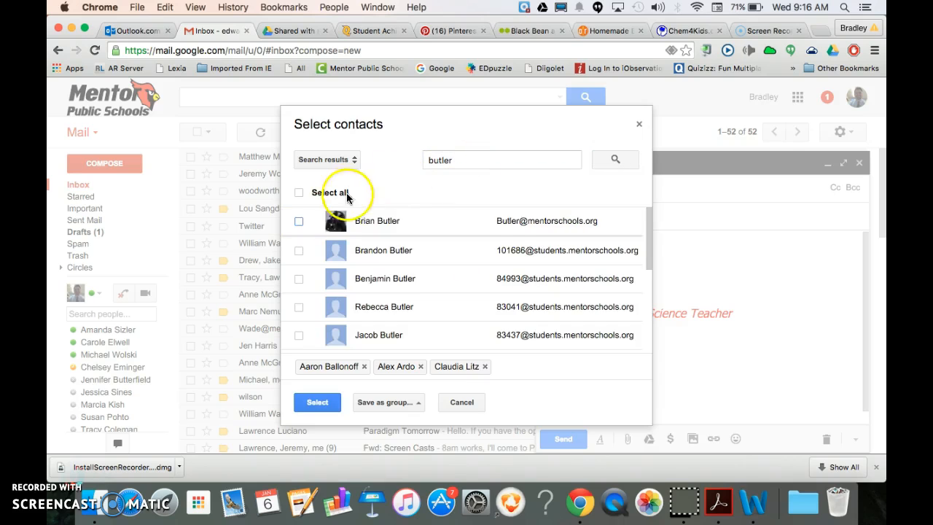
pyautogui.click(299, 221)
# Step: Find a fifth and a sixth colleague by surname and add their staff contacts to the selection
pyautogui.doubleClick(454, 159)
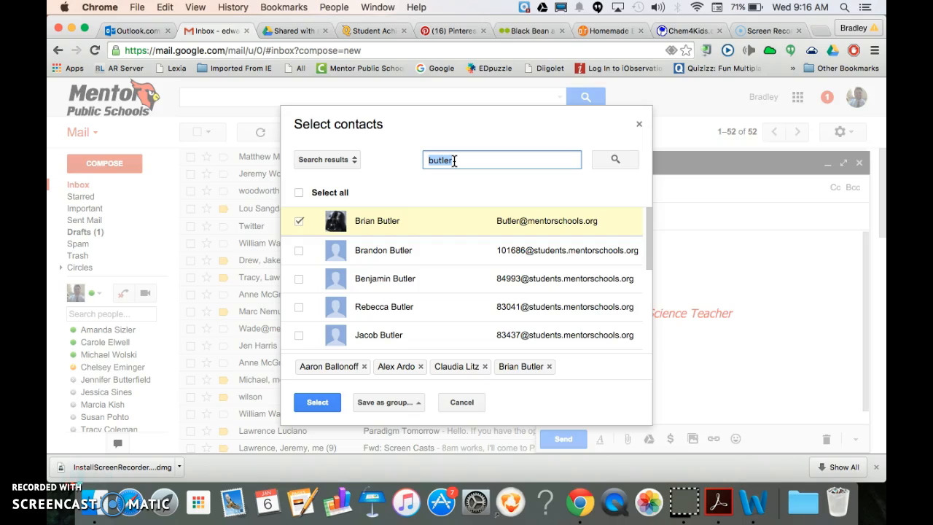
pyautogui.write('langham')
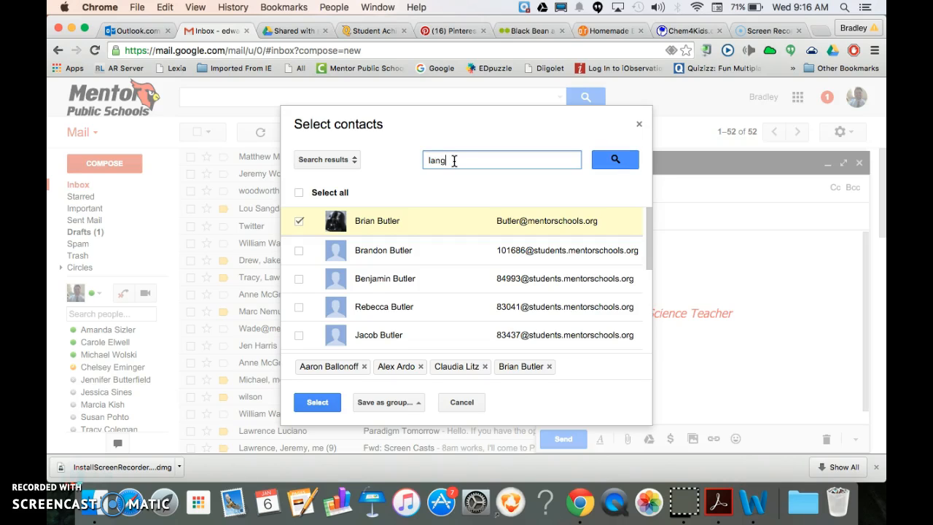
pyautogui.press('Return')
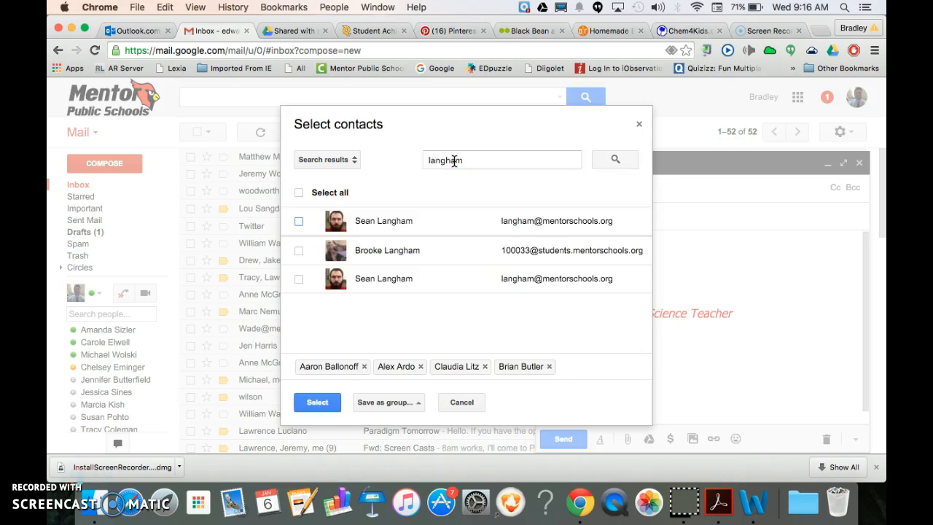
pyautogui.click(299, 221)
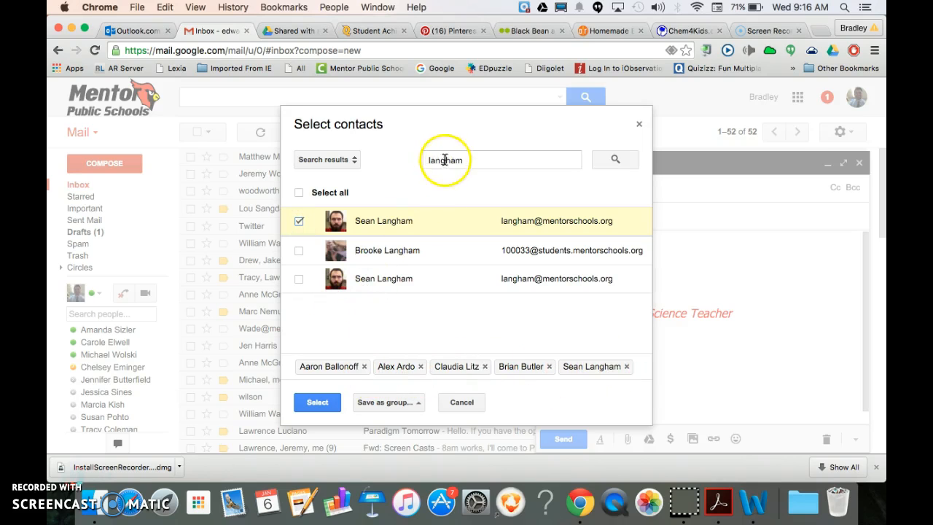
pyautogui.doubleClick(467, 161)
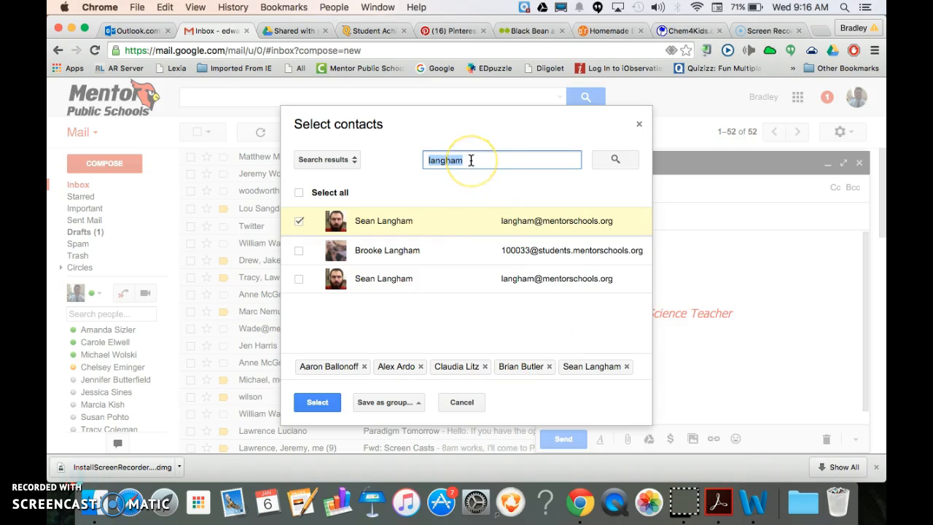
pyautogui.write('wallace')
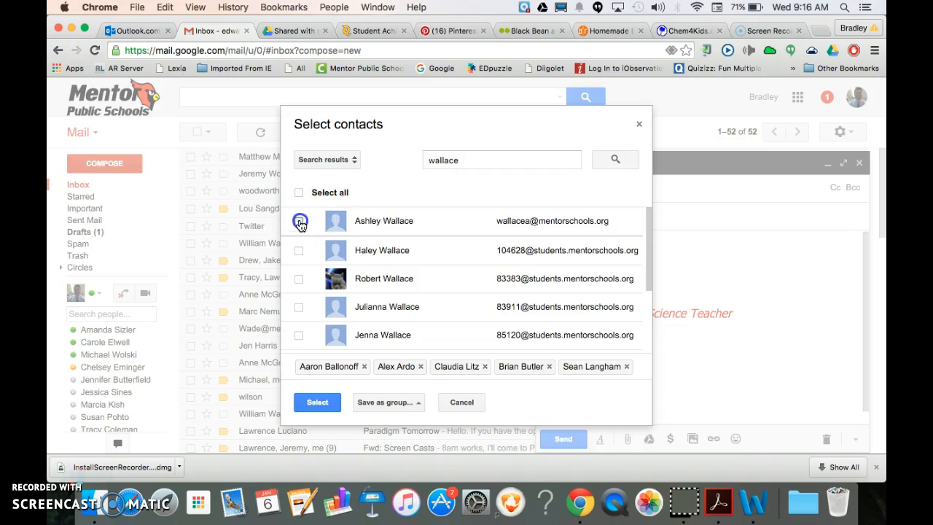
pyautogui.click(299, 221)
# Step: Find a seventh and an eighth colleague by surname, add their staff contacts to the selection and clear the contact search
pyautogui.doubleClick(448, 159)
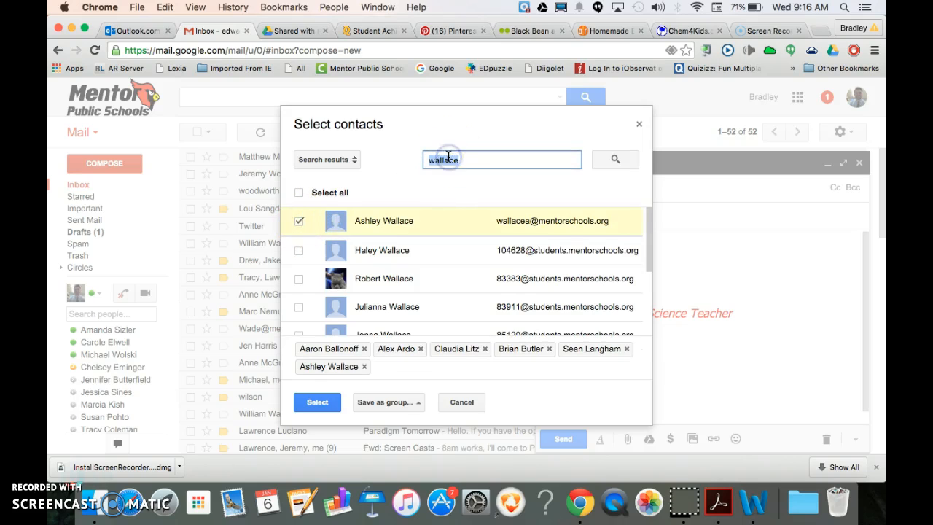
pyautogui.write('volpe')
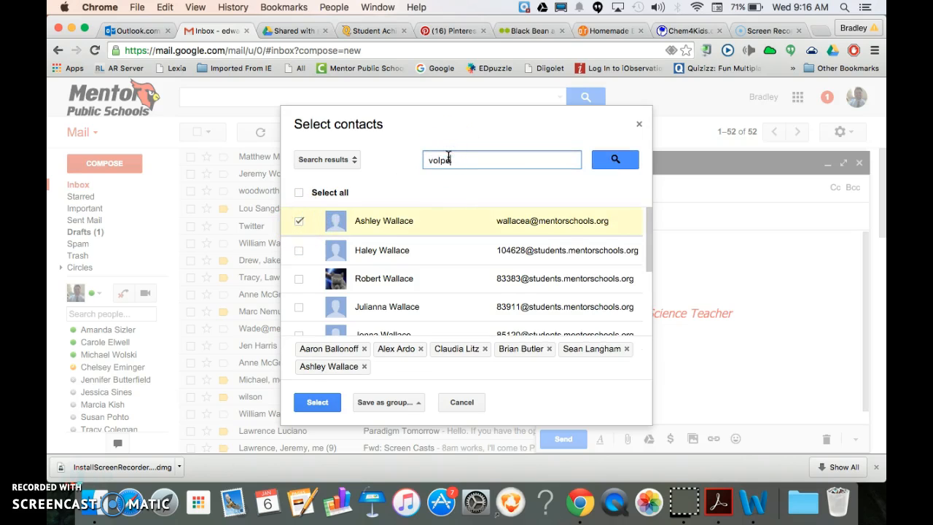
pyautogui.press('Return')
pyautogui.click(311, 224)
pyautogui.doubleClick(451, 159)
pyautogui.write('Kuh')
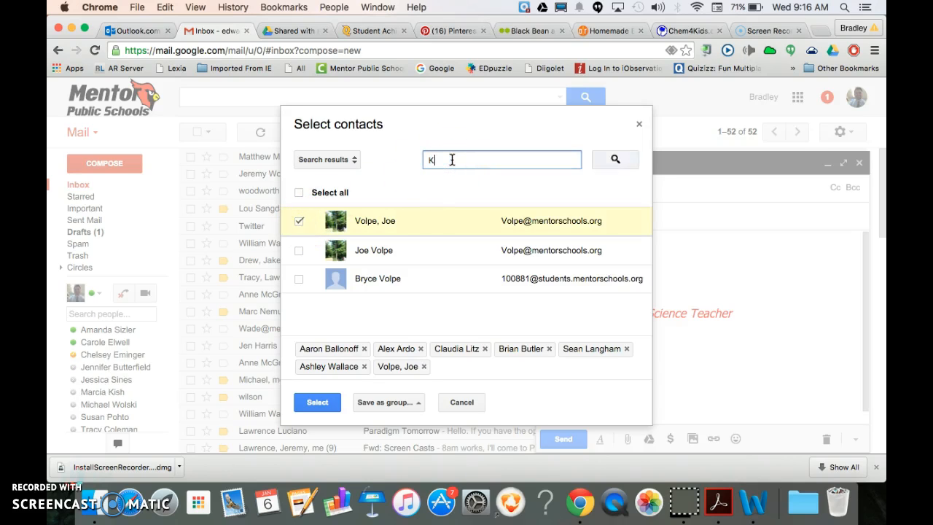
pyautogui.write('lman')
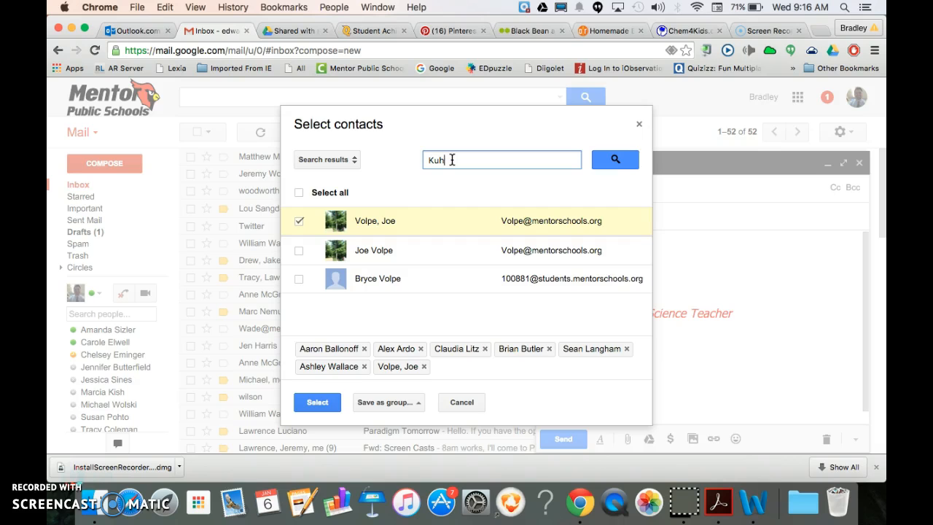
pyautogui.press('Return')
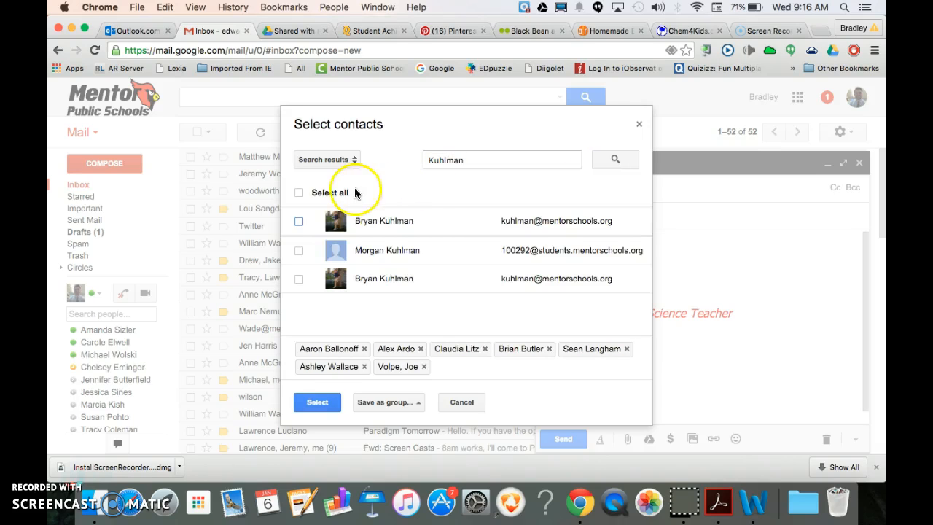
pyautogui.click(299, 221)
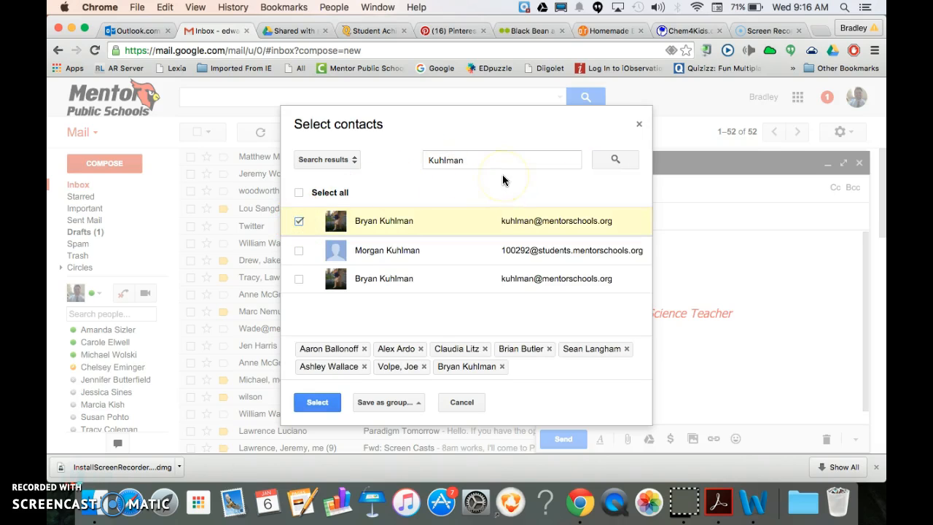
pyautogui.doubleClick(483, 159)
pyautogui.press('BackSpace')
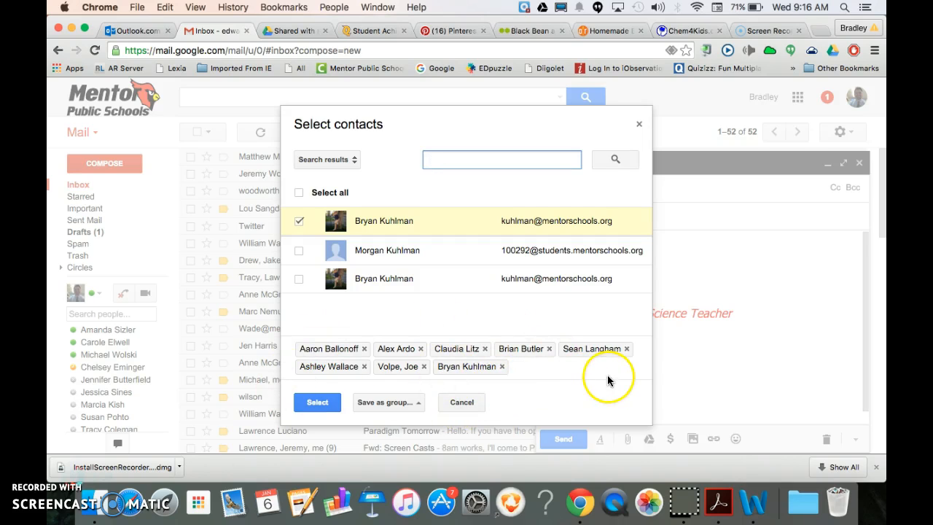
# Step: Save the selected contacts as a group named "Physical Science PLC" and close the contact picker
pyautogui.click(419, 405)
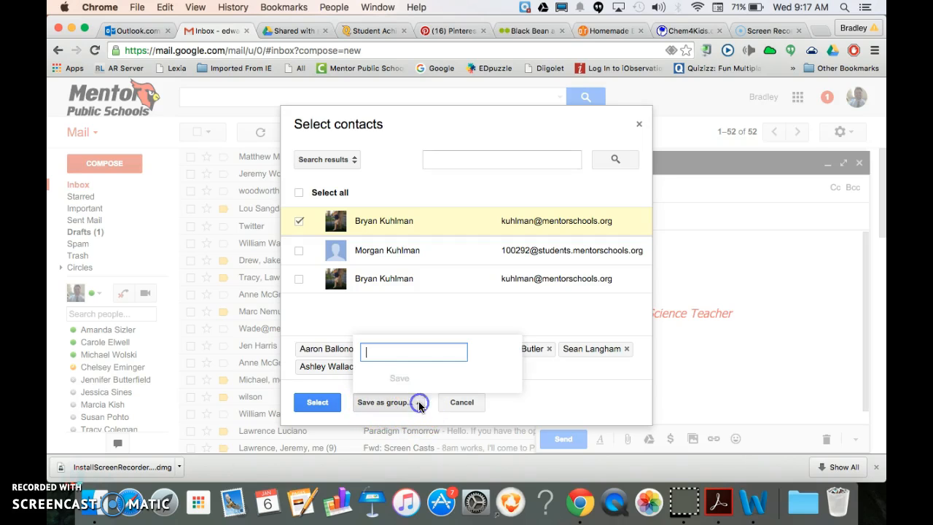
pyautogui.click(408, 354)
pyautogui.write('Physical Sicen')
pyautogui.press('BackSpace')
pyautogui.press('BackSpace')
pyautogui.press('BackSpace')
pyautogui.press('BackSpace')
pyautogui.write('cience PLC')
pyautogui.click(399, 380)
pyautogui.click(455, 159)
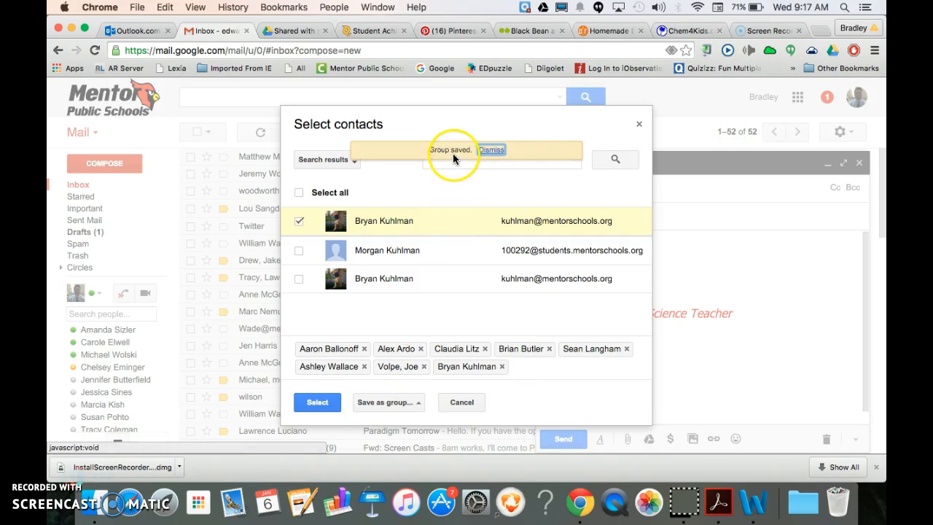
pyautogui.click(492, 151)
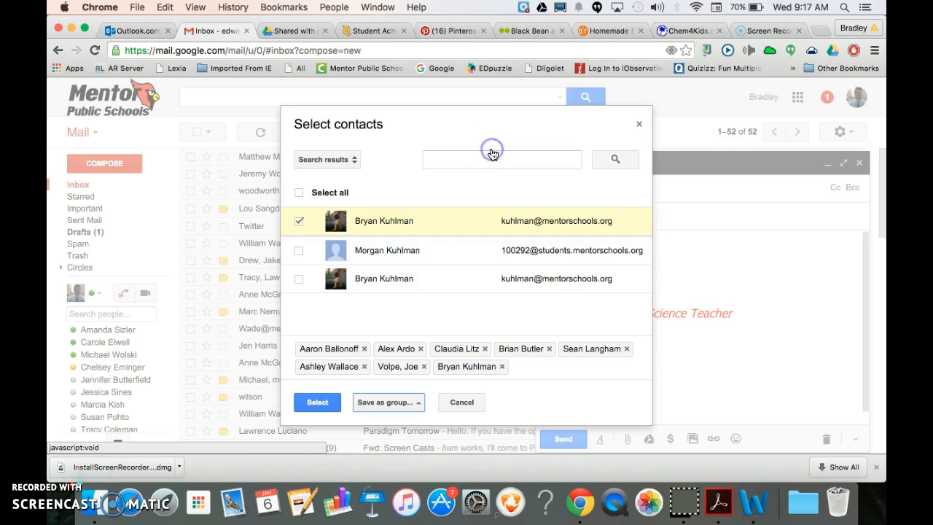
pyautogui.click(640, 127)
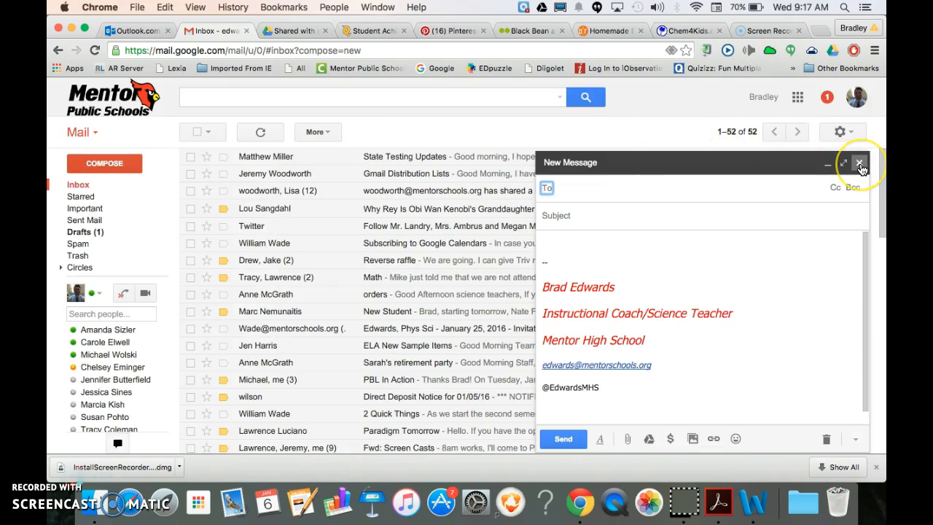
# Step: Address the new message to the Physical Science PLC contact group
pyautogui.click(590, 197)
pyautogui.write('Phy')
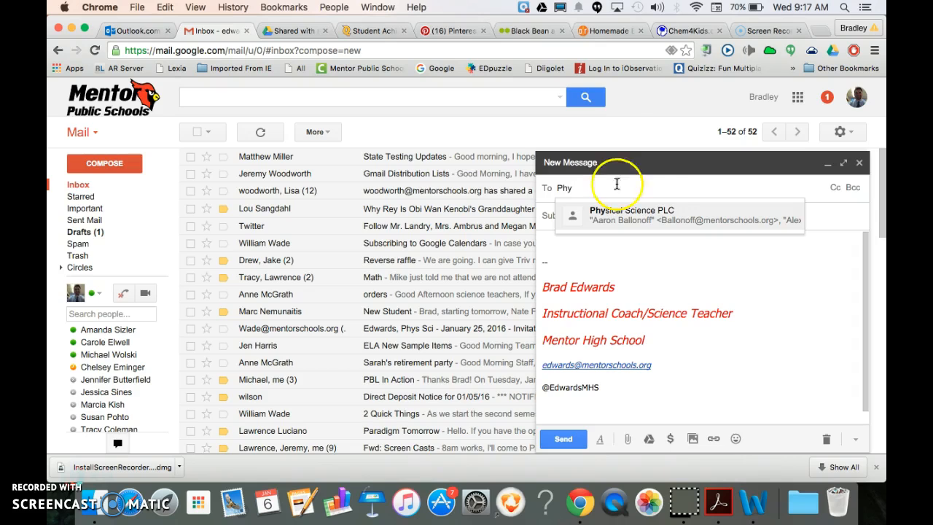
pyautogui.click(647, 216)
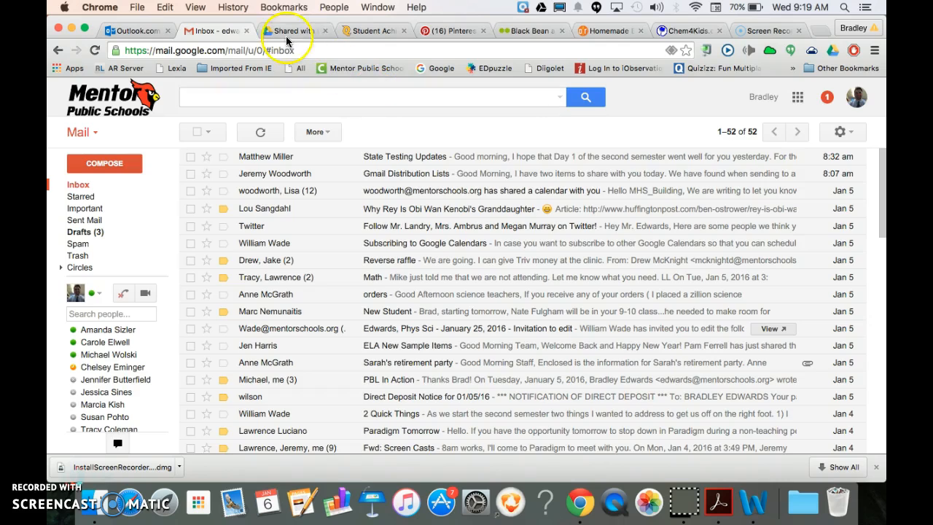
# Step: Switch to Google Drive and create a new Google Docs document in My Drive
pyautogui.click(292, 31)
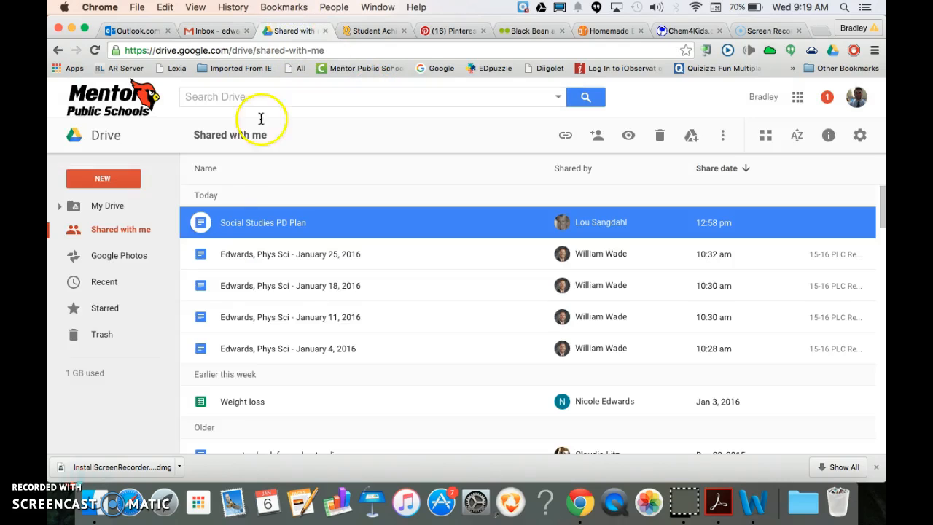
pyautogui.click(109, 208)
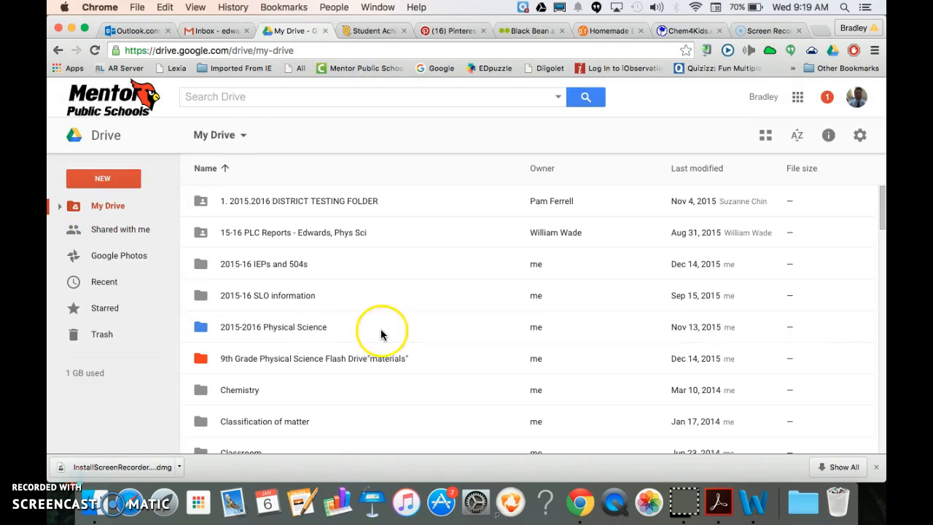
pyautogui.scroll(-2, 385, 336)
pyautogui.click(102, 178)
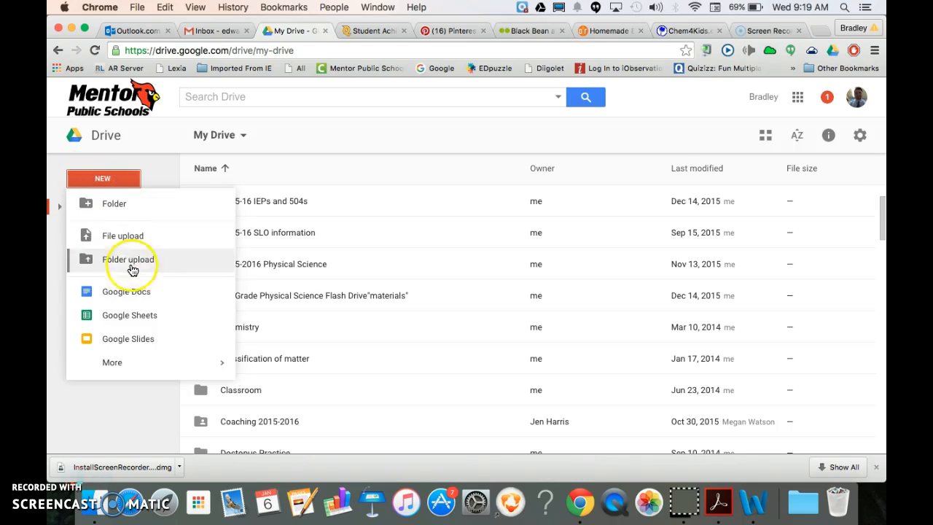
pyautogui.click(133, 292)
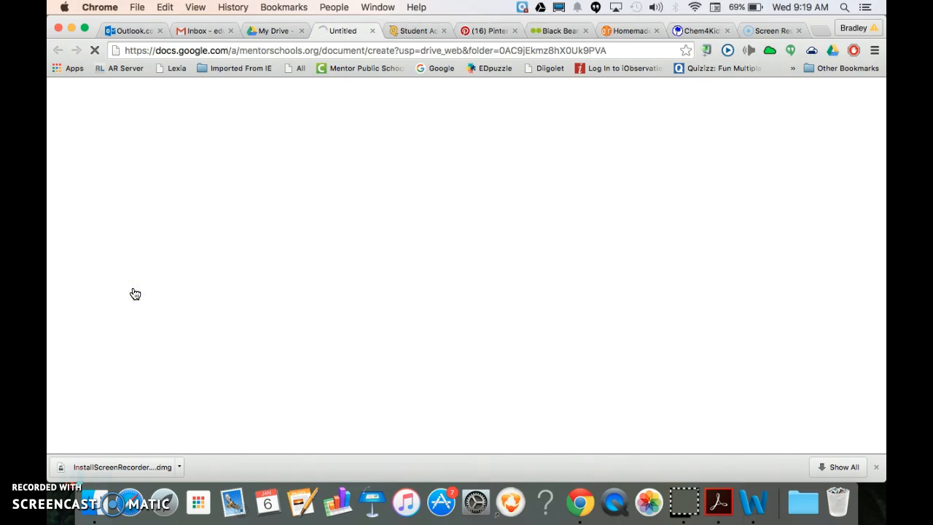
# Step: Rename the untitled document as "Practice Contact Group"
pyautogui.click(166, 91)
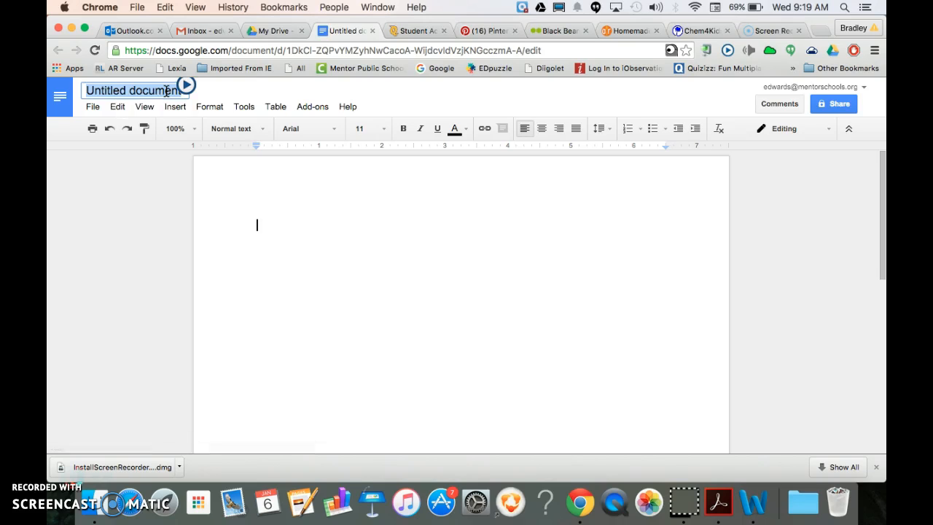
pyautogui.write('Pa')
pyautogui.press('BackSpace')
pyautogui.write('r')
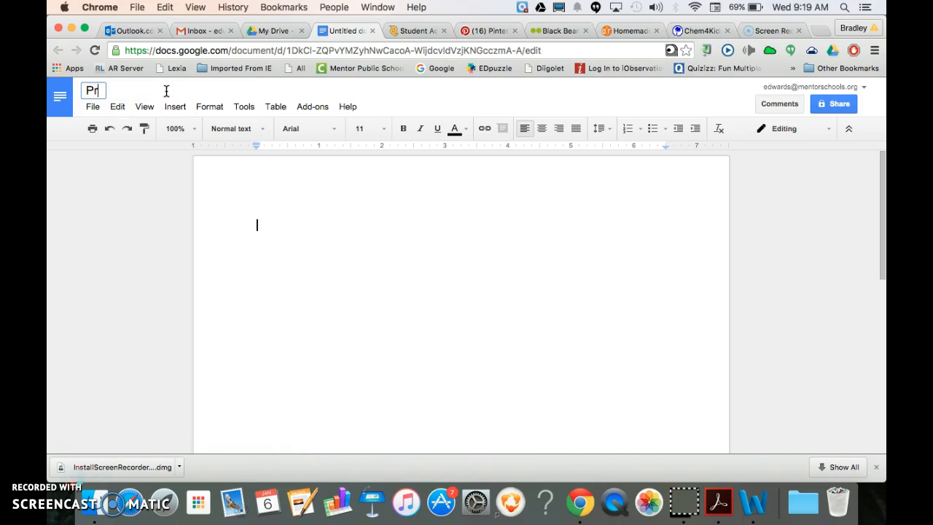
pyautogui.write('actice Contact Group')
pyautogui.click(298, 212)
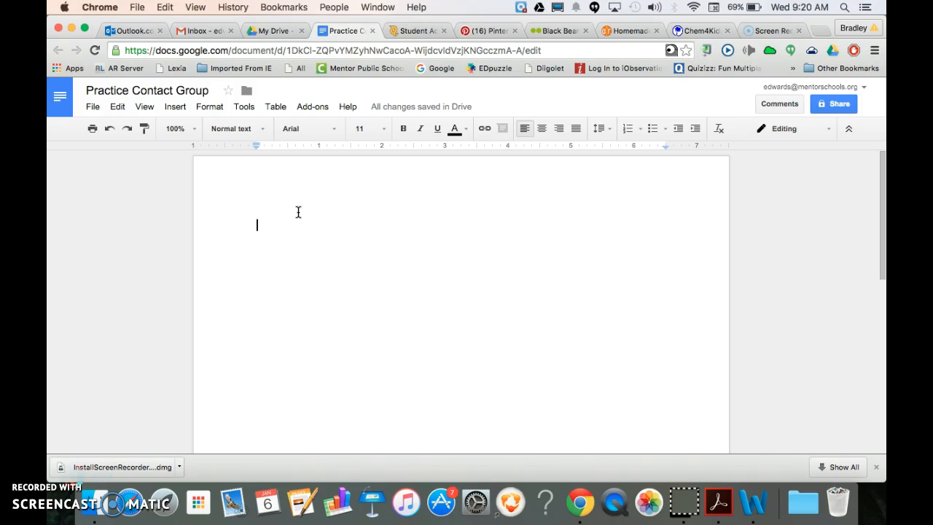
# Step: Try sharing the document with the Physical Science PLC contact group with edit access, and discard the sharing invitation
pyautogui.click(834, 107)
pyautogui.click(341, 260)
pyautogui.write('Phys')
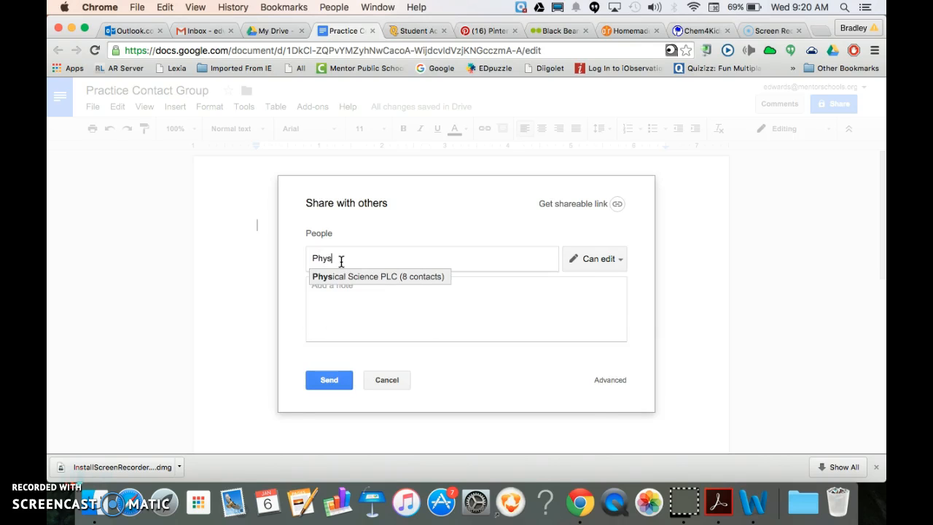
pyautogui.press('Return')
pyautogui.click(339, 422)
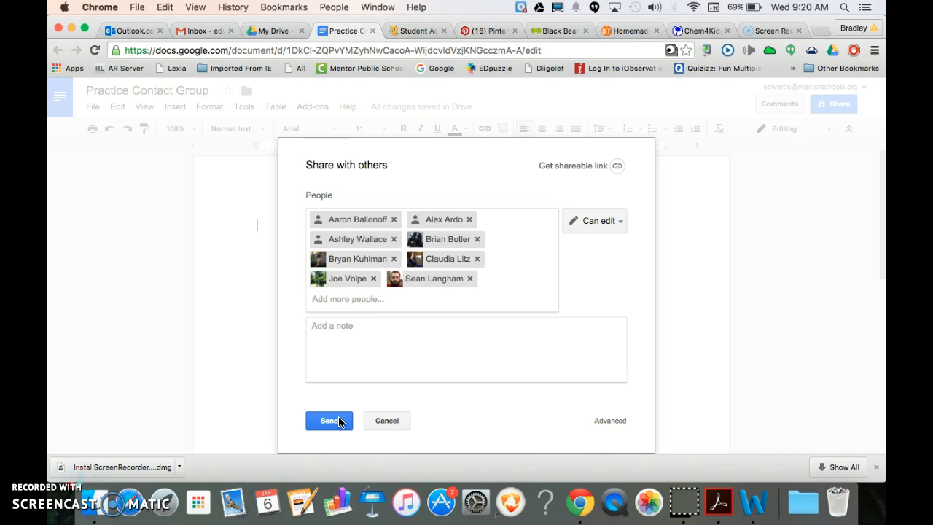
pyautogui.click(385, 422)
pyautogui.click(329, 287)
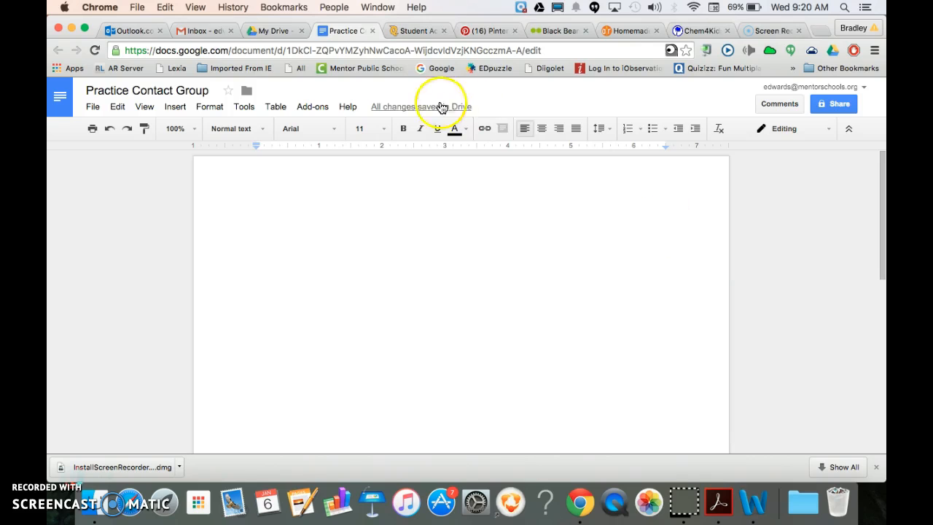